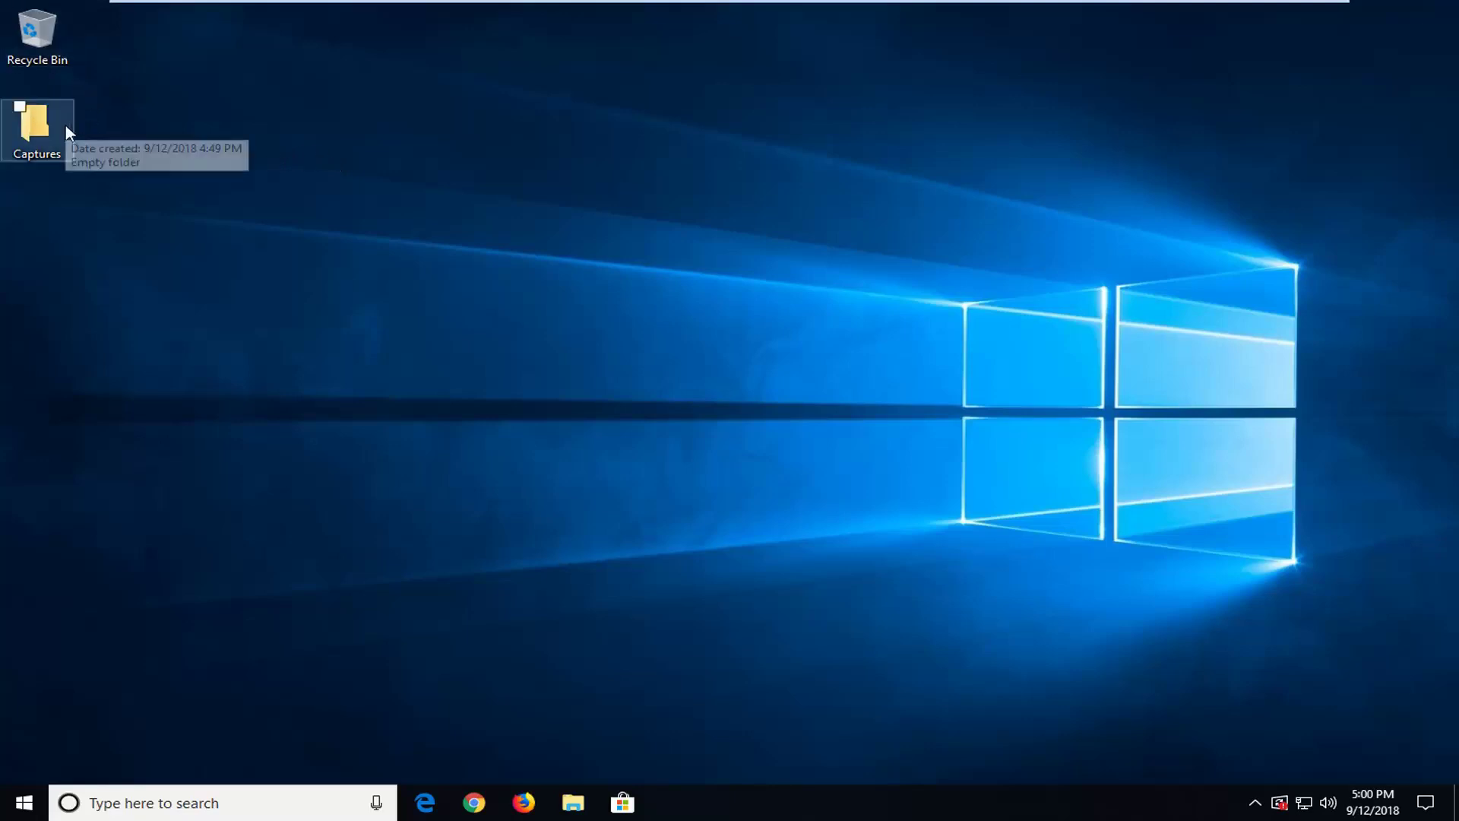
- Check Recycle Bin, clear the Captures icon's check mark, and open the Start menu
{"action": "double_click", "coordinate": [25, 21]}
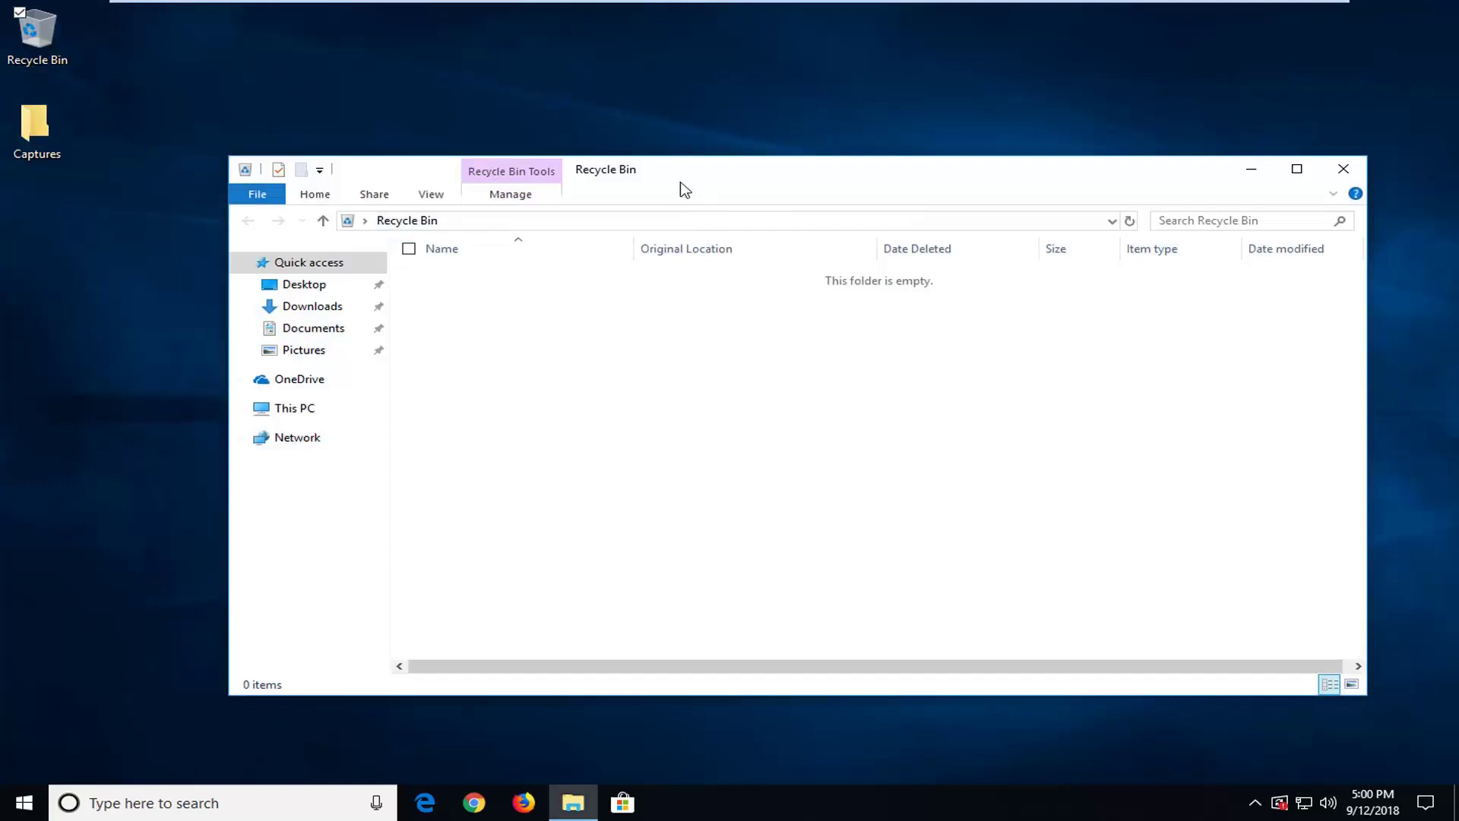
{"action": "left_click", "coordinate": [1251, 170]}
{"action": "left_click", "coordinate": [46, 133]}
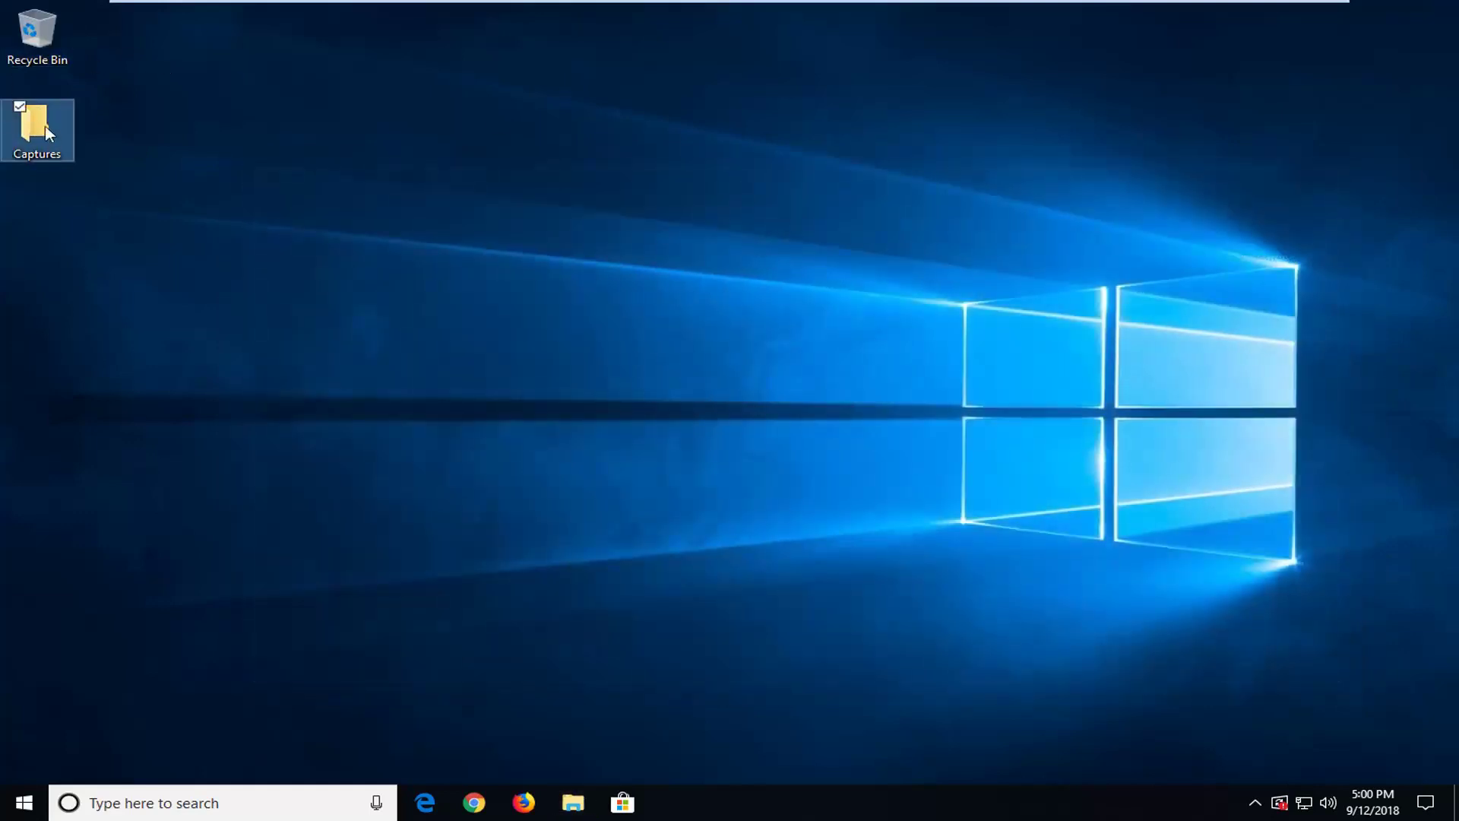
{"action": "left_click", "coordinate": [47, 108], "text": "ctrl"}
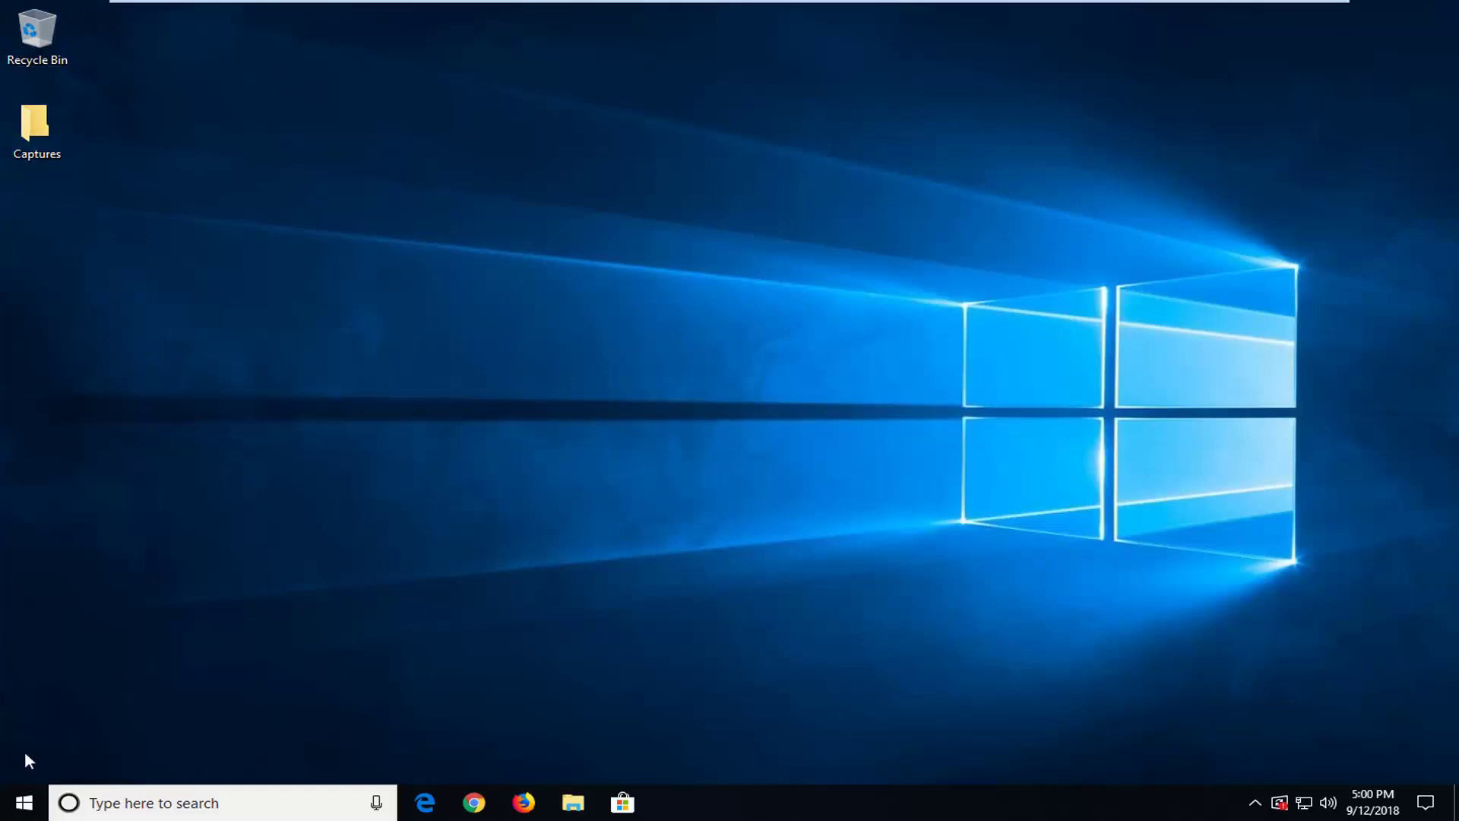
{"action": "left_click", "coordinate": [21, 805]}
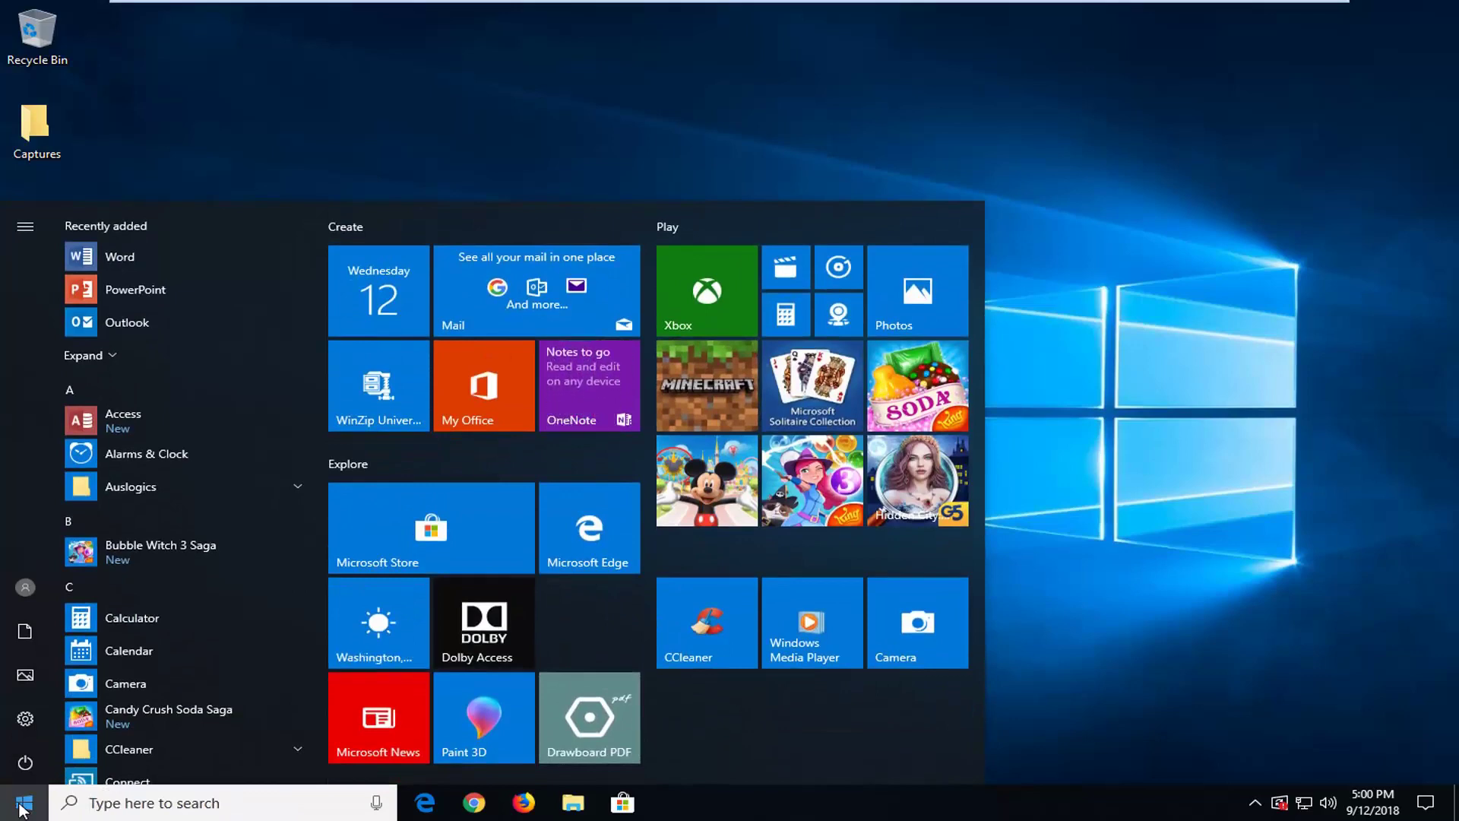
{"action": "type", "text": "file"}
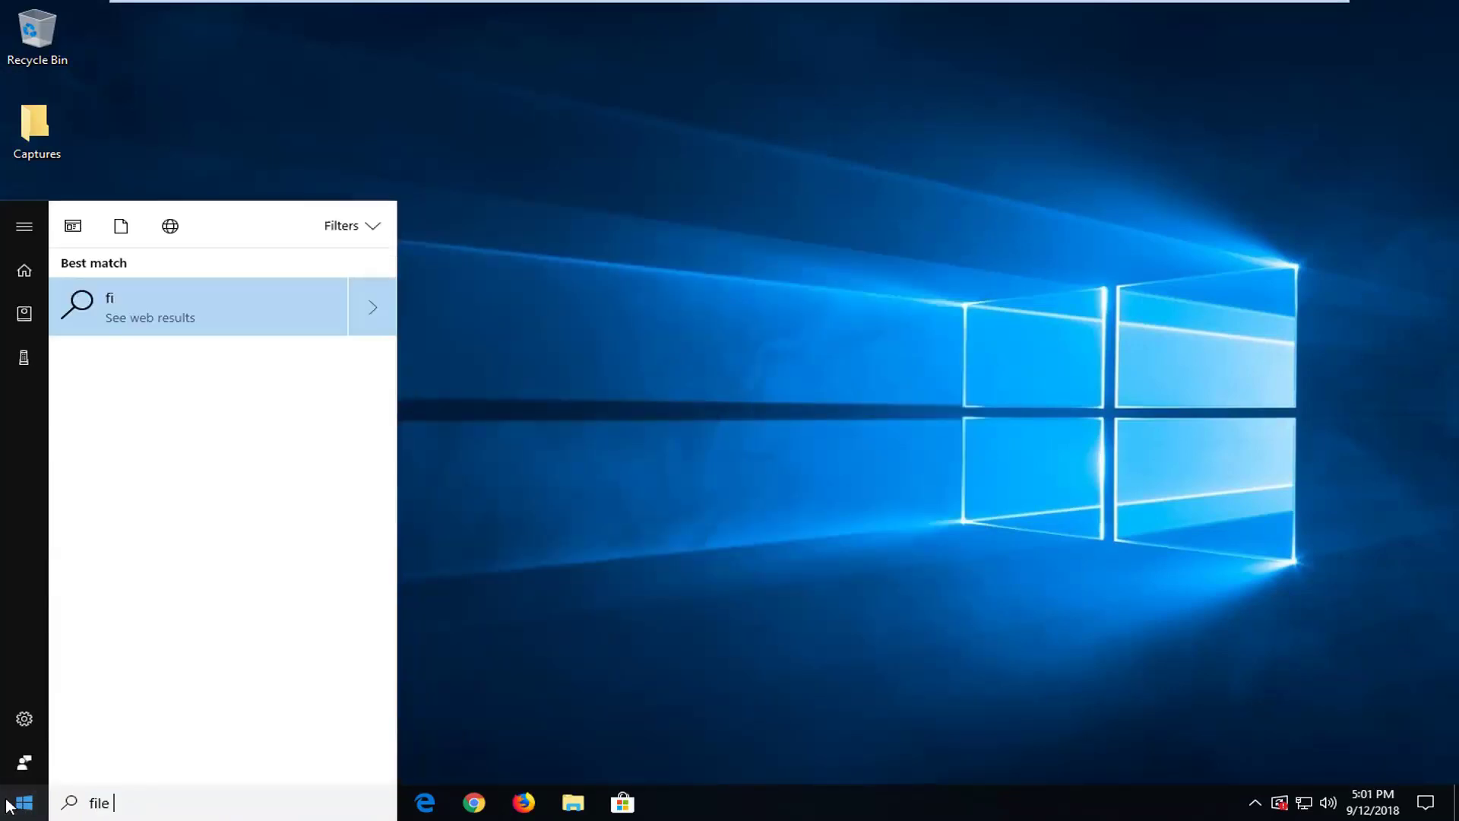
{"action": "type", "text": " explorer"}
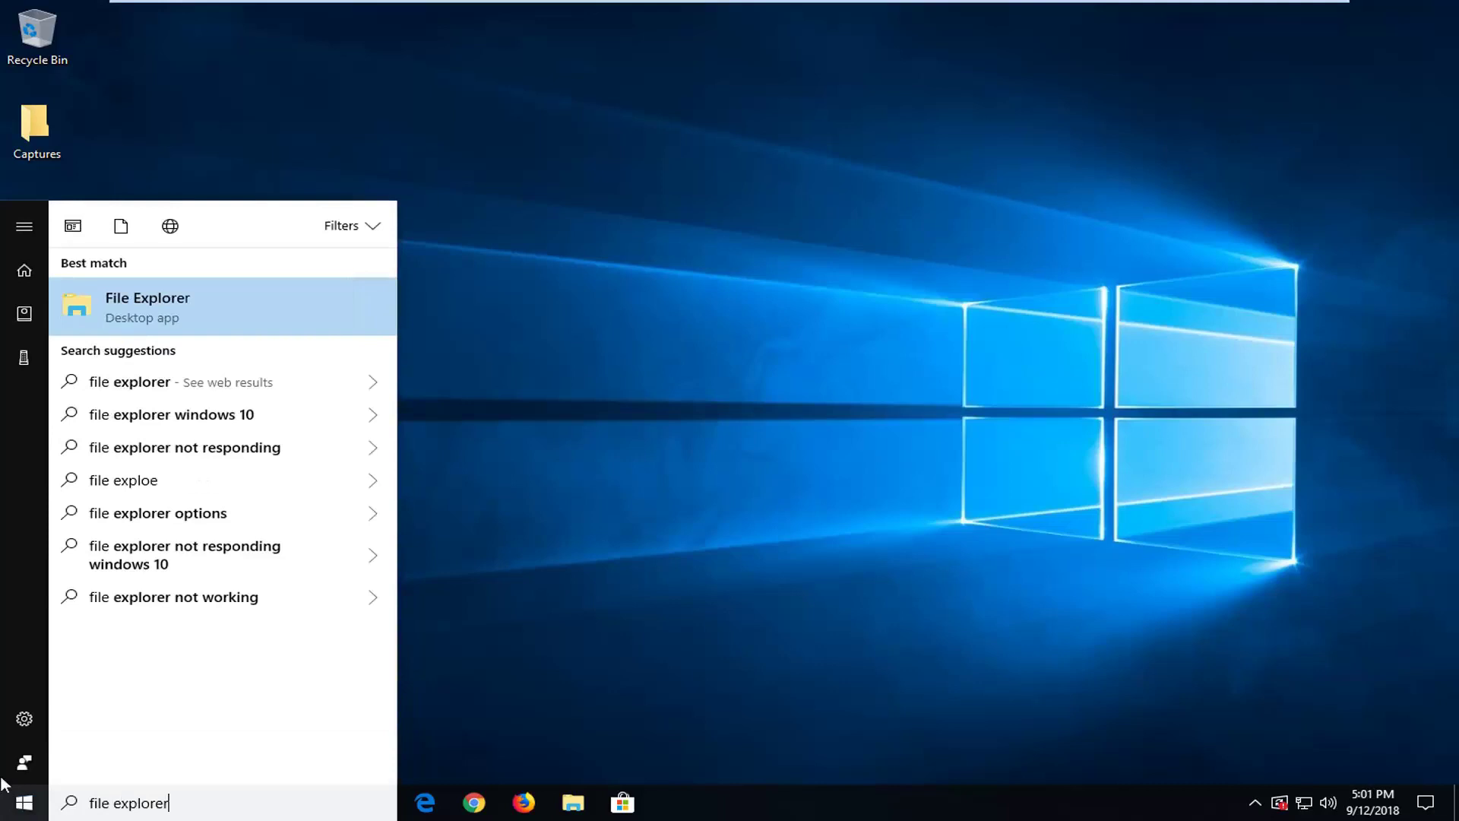
- Launch File Explorer, open Folder Options from the View tab, and centre the dialog
{"action": "left_click", "coordinate": [152, 306]}
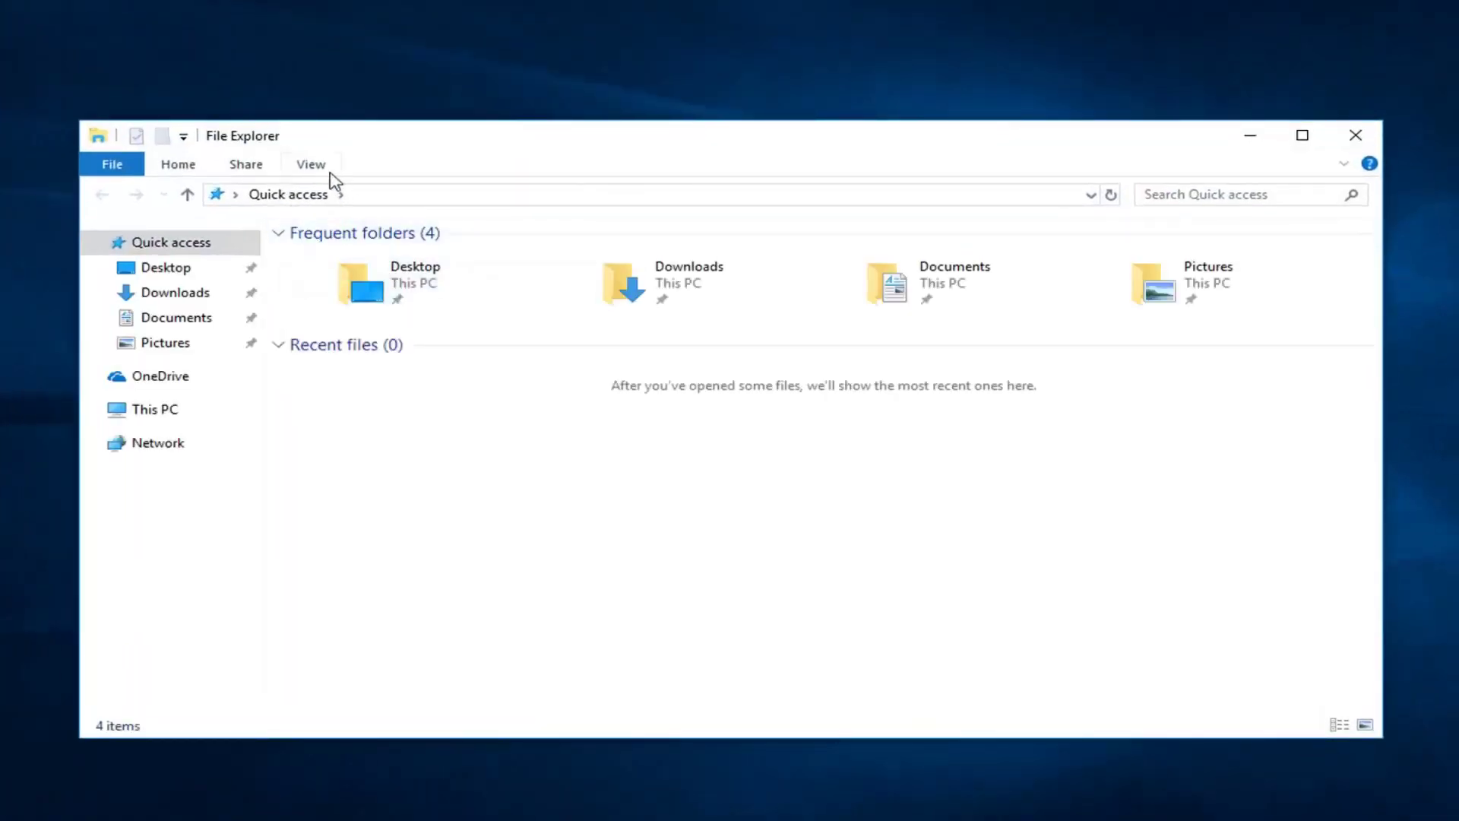
{"action": "left_click", "coordinate": [311, 166]}
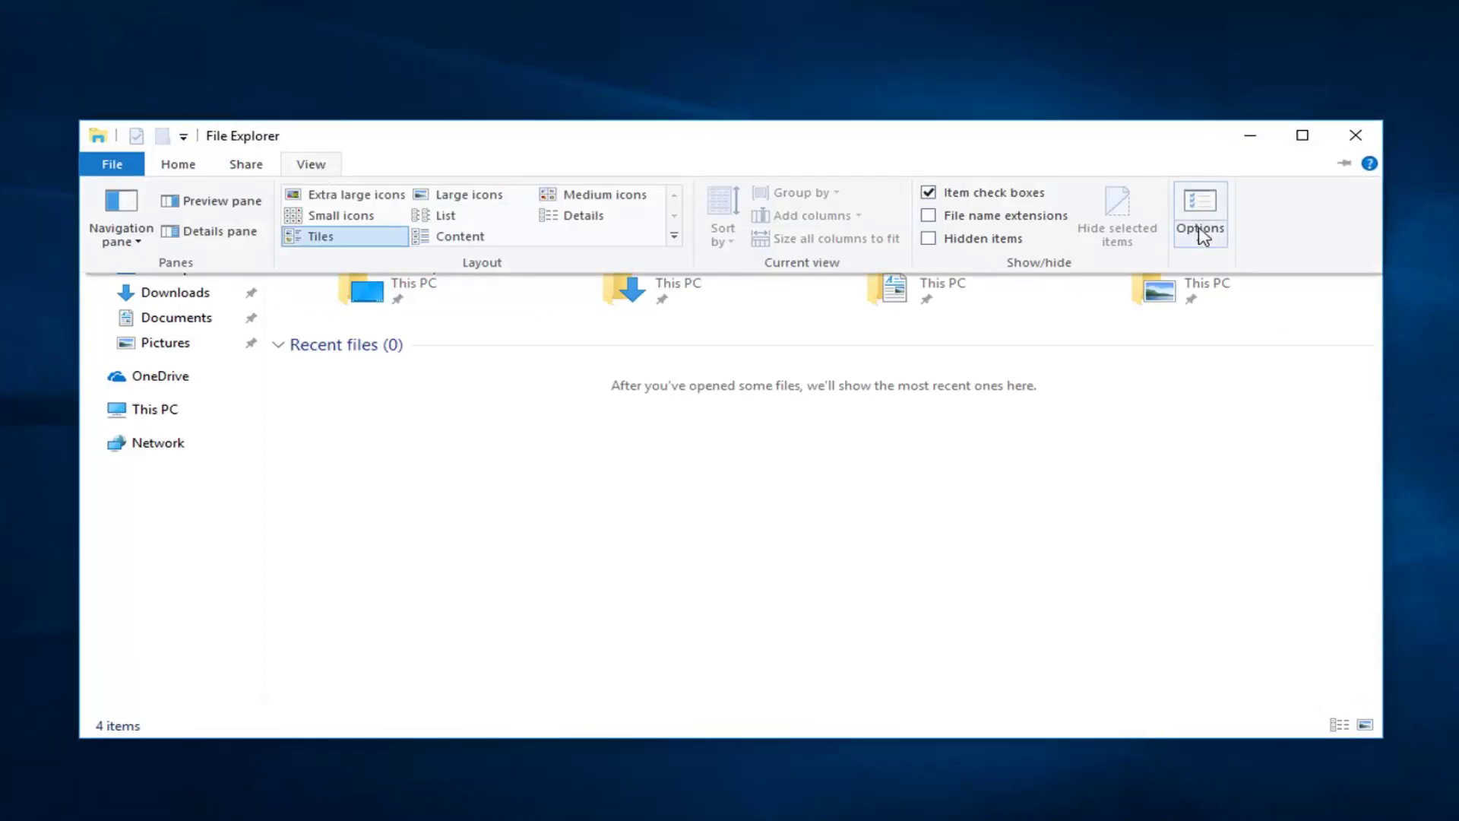
{"action": "left_click", "coordinate": [1221, 217]}
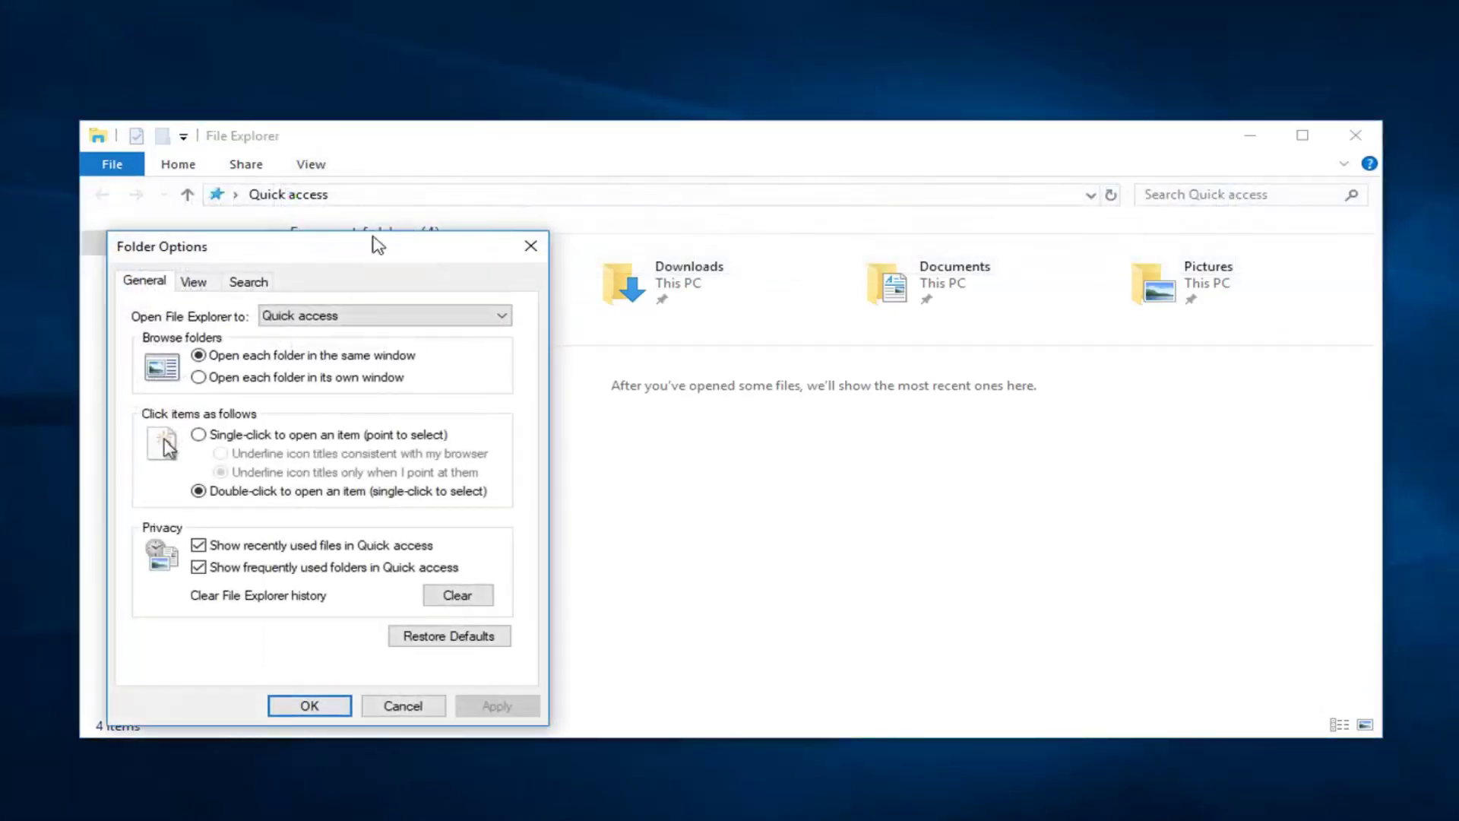
{"action": "mouse_move", "coordinate": [376, 238]}
{"action": "left_mouse_down"}
{"action": "mouse_move", "coordinate": [641, 218]}
{"action": "mouse_move", "coordinate": [684, 188]}
{"action": "left_mouse_up"}
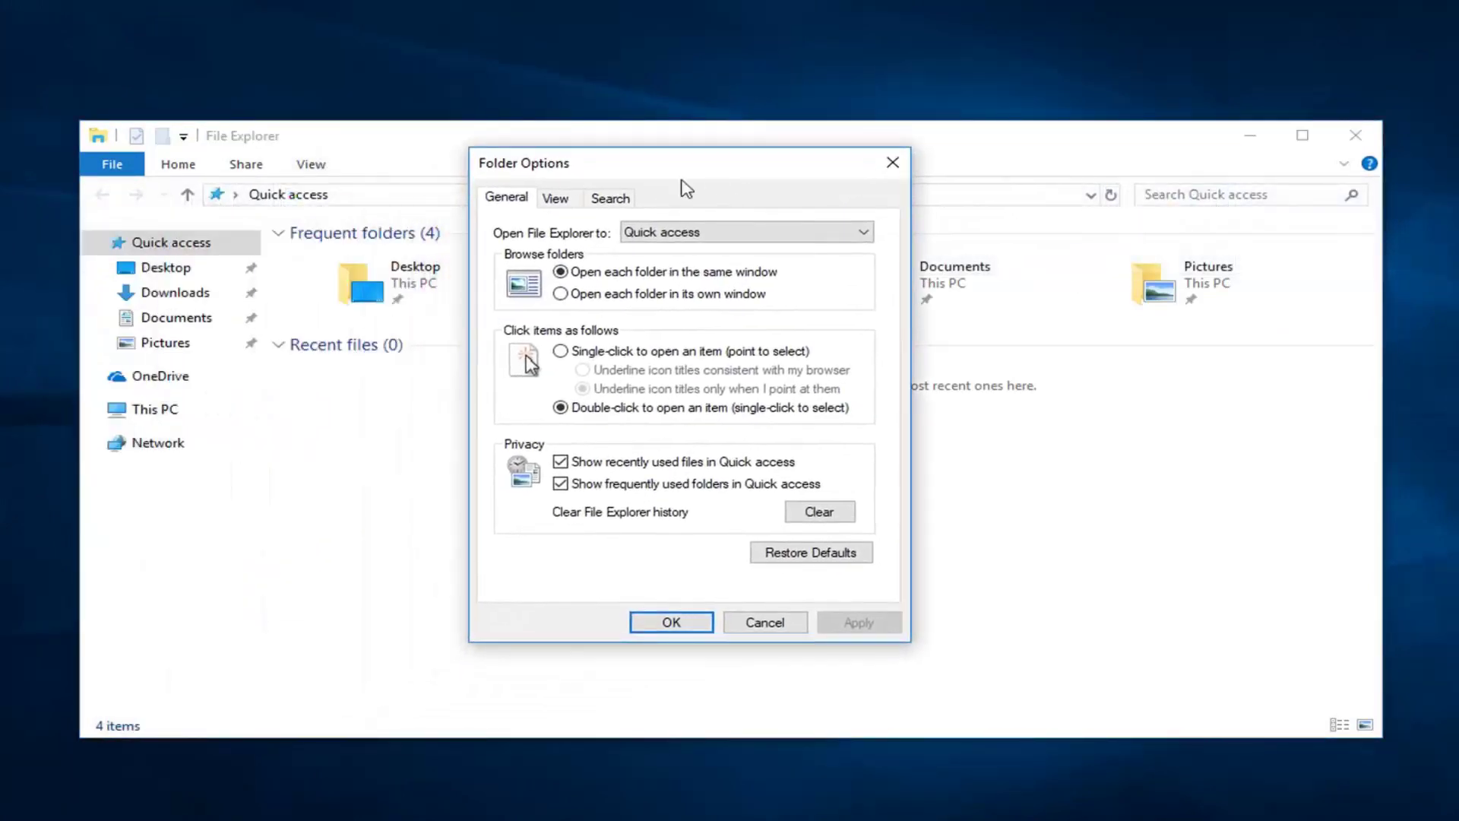
- Uncheck 'Use check boxes to select items' in the View tab's Advanced settings, then apply and confirm
{"action": "left_click", "coordinate": [561, 206]}
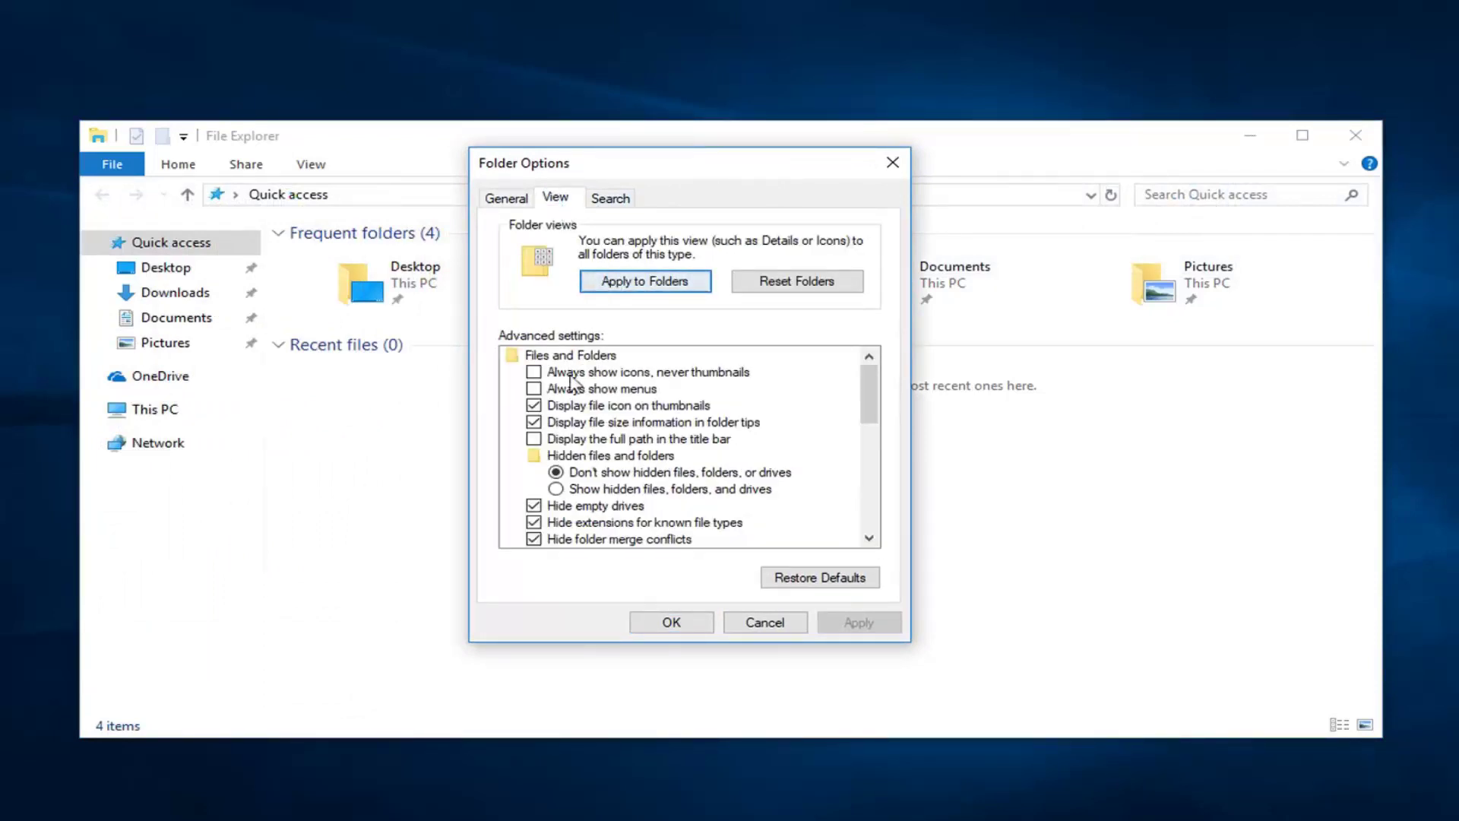
{"action": "scroll", "coordinate": [643, 482], "scroll_direction": "down", "scroll_amount": 2}
{"action": "scroll", "coordinate": [628, 497], "scroll_direction": "down", "scroll_amount": 1}
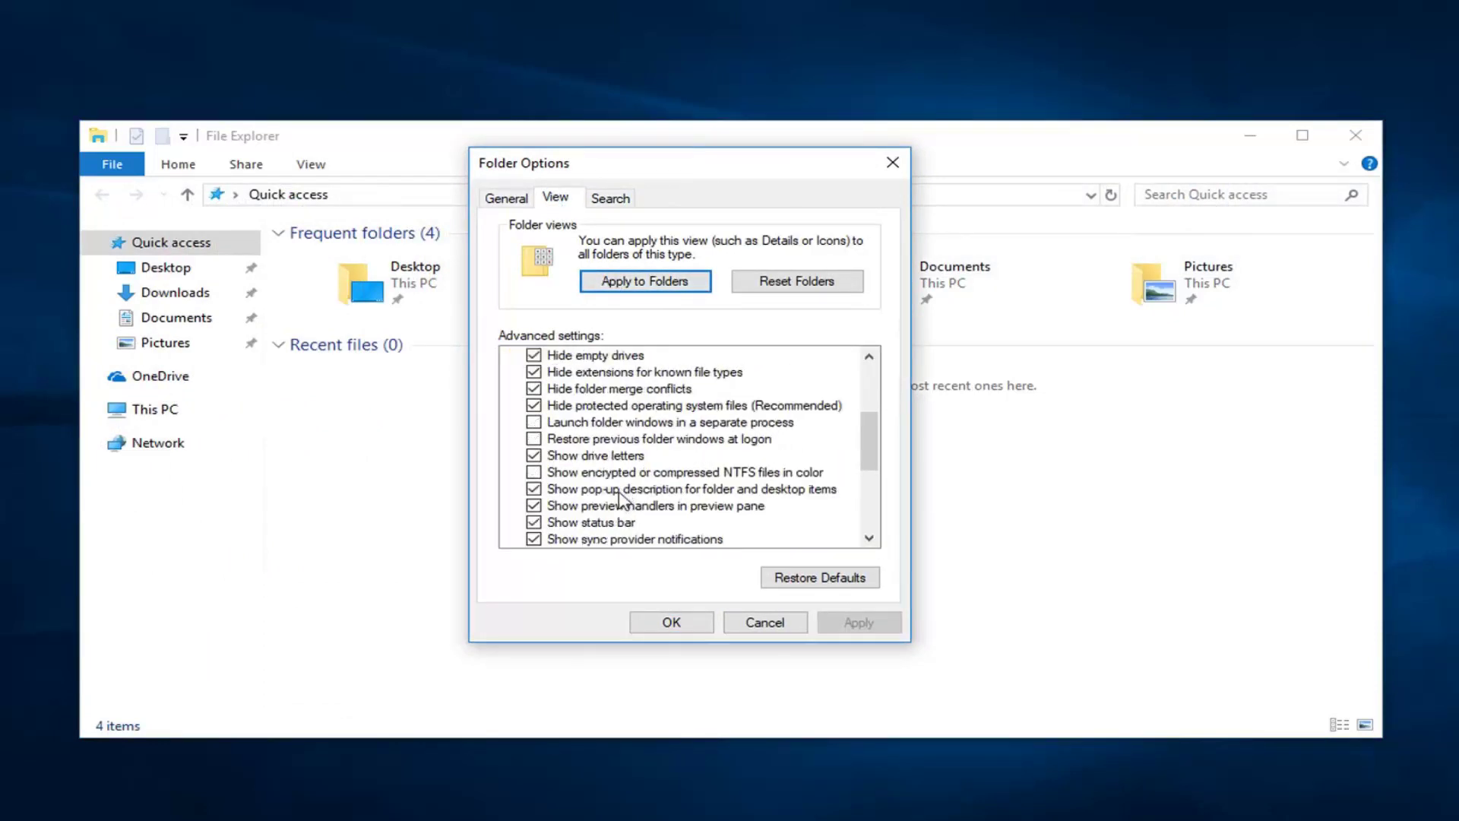
{"action": "scroll", "coordinate": [619, 505], "scroll_direction": "down", "scroll_amount": 2}
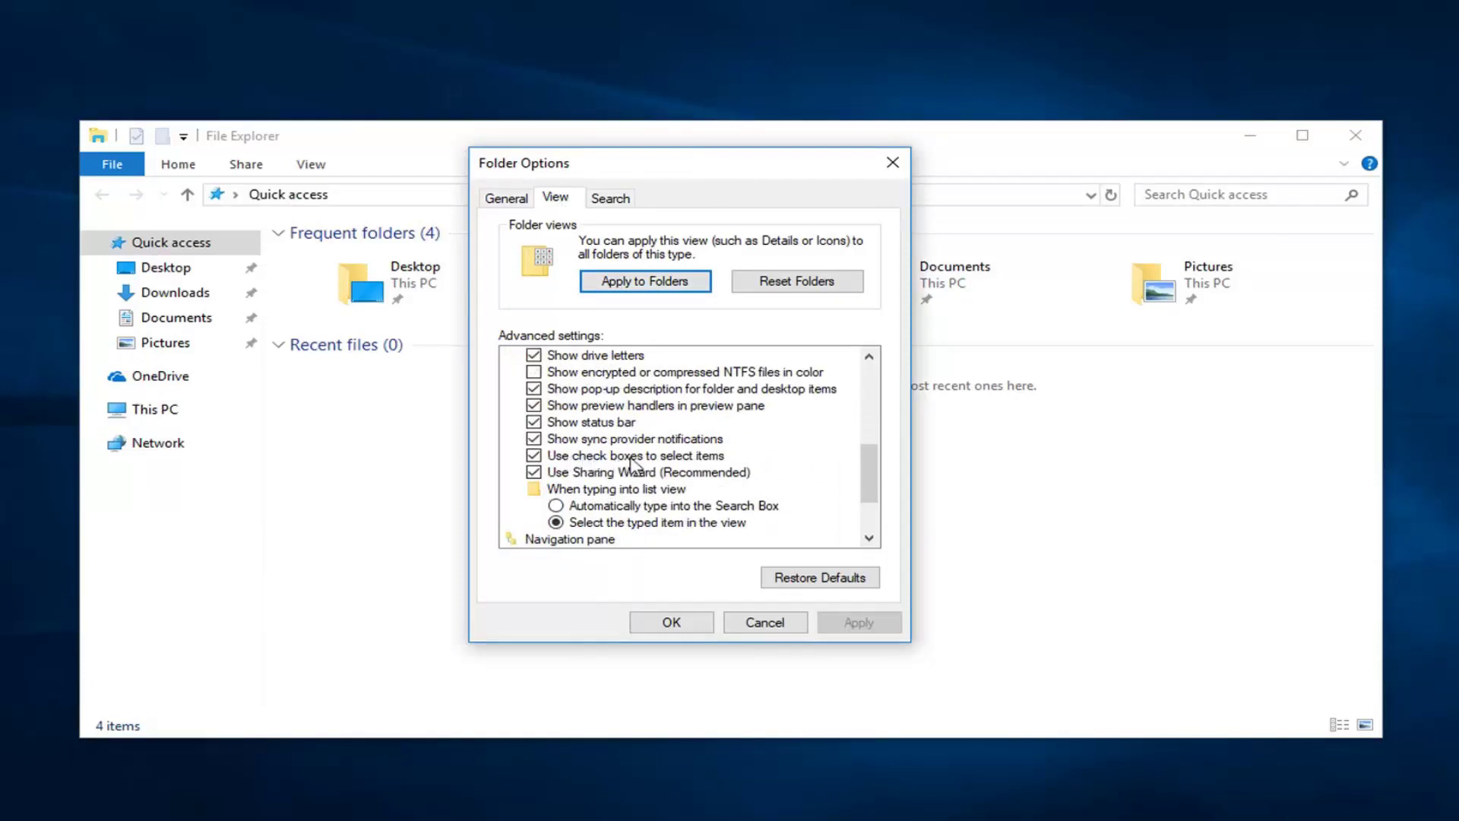
{"action": "left_click", "coordinate": [534, 456]}
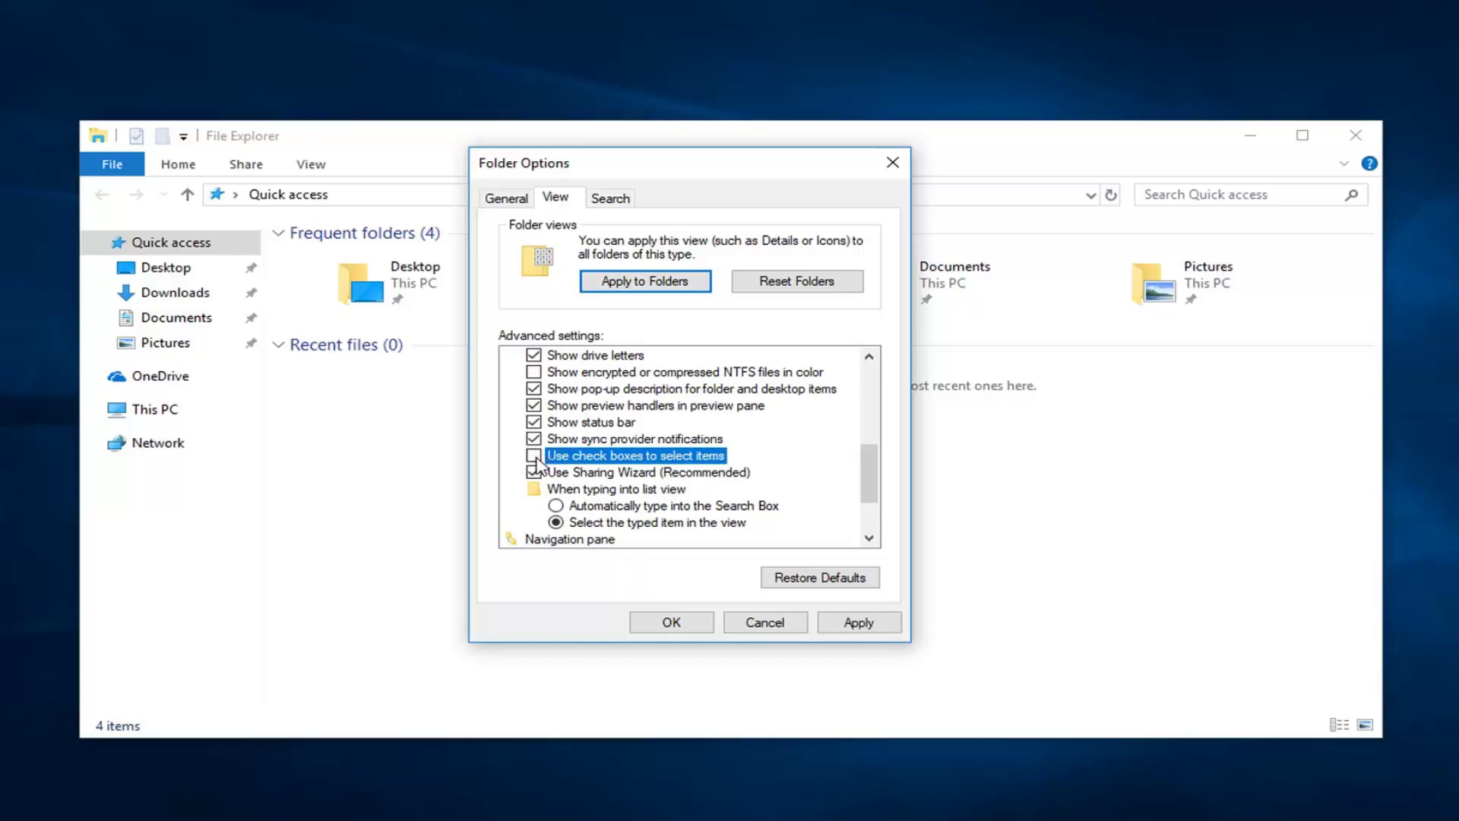
{"action": "left_click", "coordinate": [855, 624]}
{"action": "left_click", "coordinate": [679, 626]}
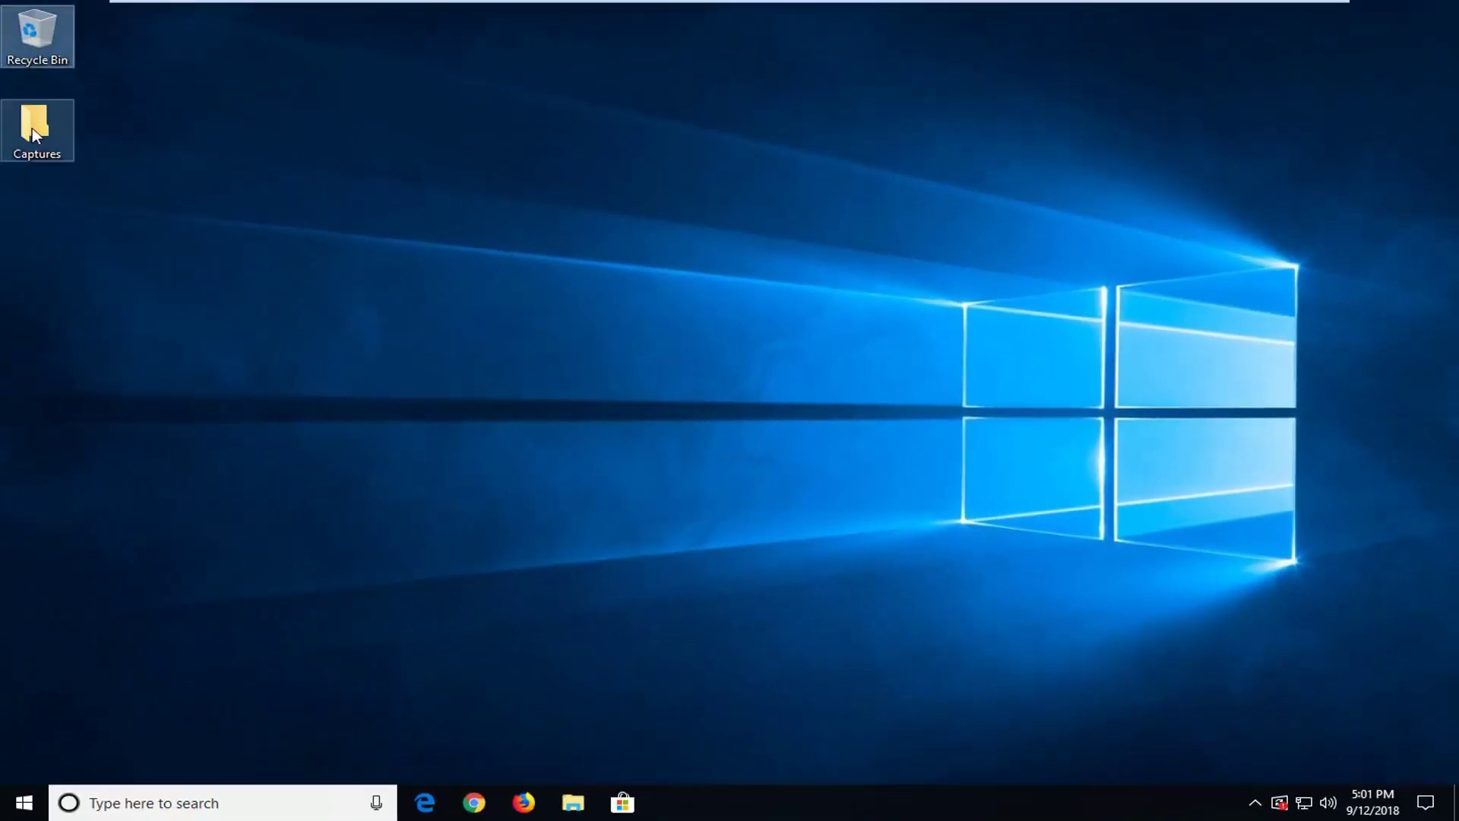
- Select Captures and Recycle Bin to confirm no check boxes appear, then open and close Recycle Bin
{"action": "left_click", "coordinate": [29, 124]}
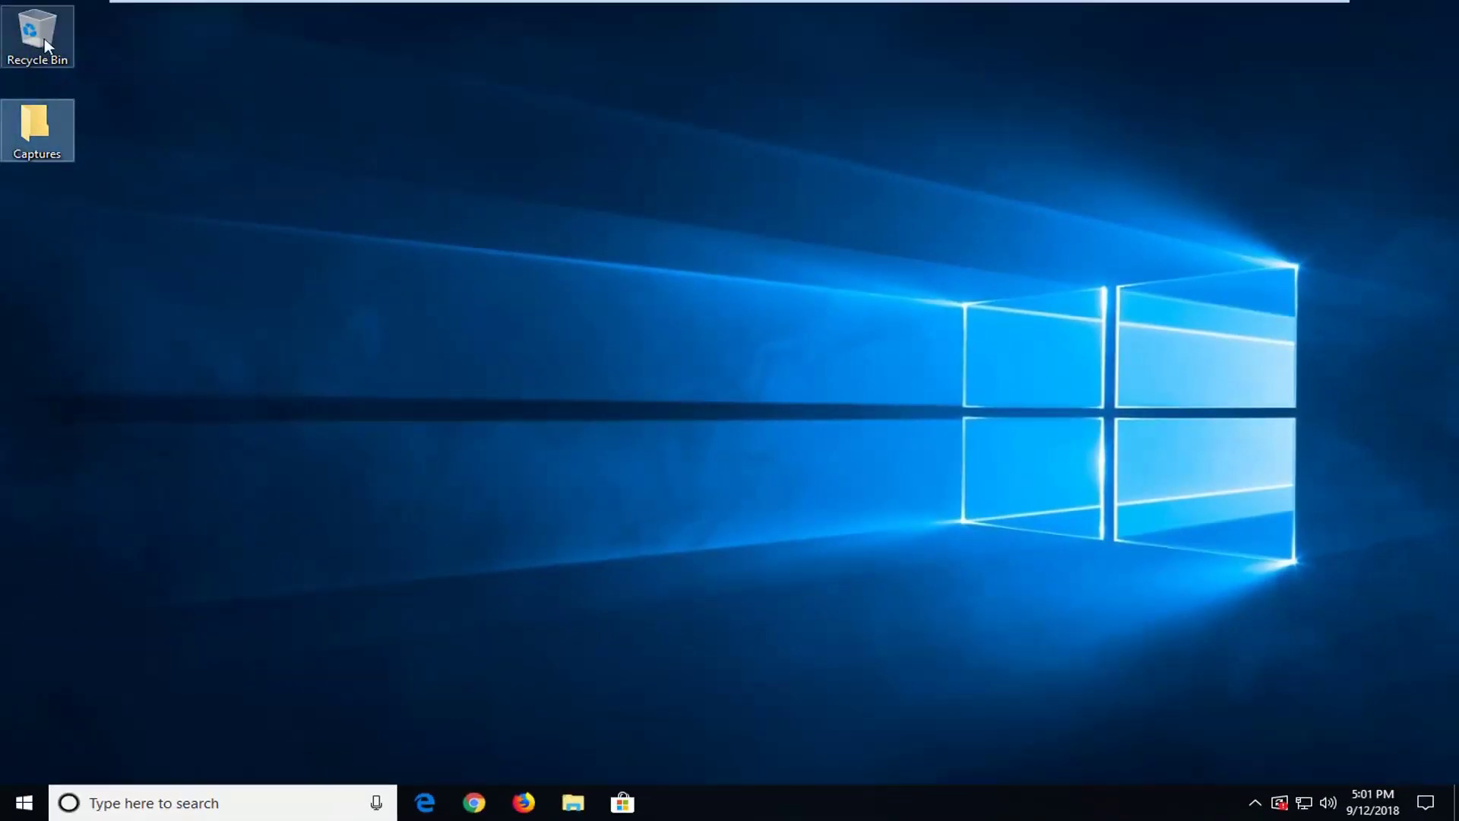
{"action": "left_click", "coordinate": [30, 57]}
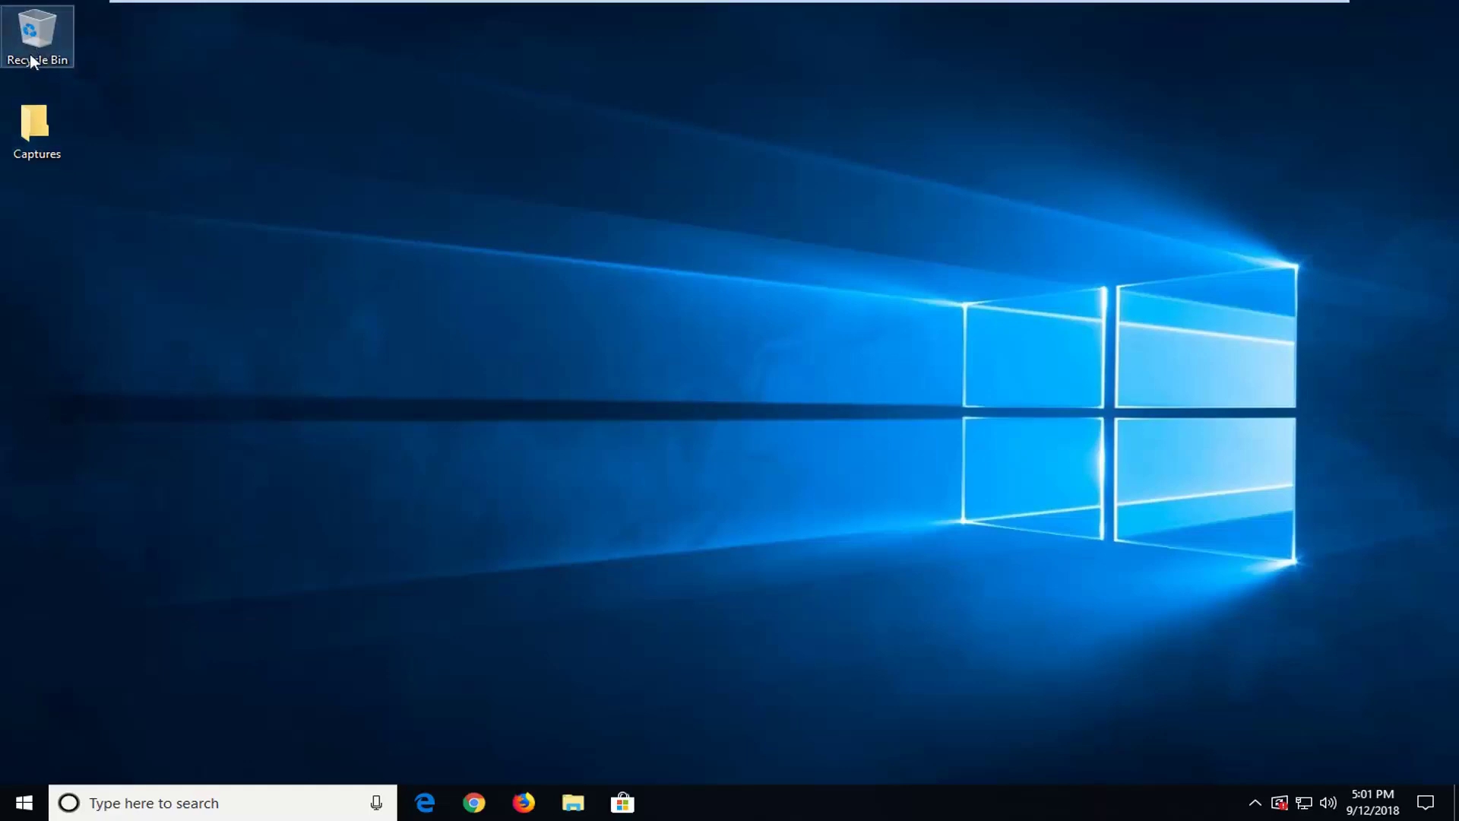
{"action": "double_click", "coordinate": [32, 57]}
{"action": "left_click", "coordinate": [1334, 174]}
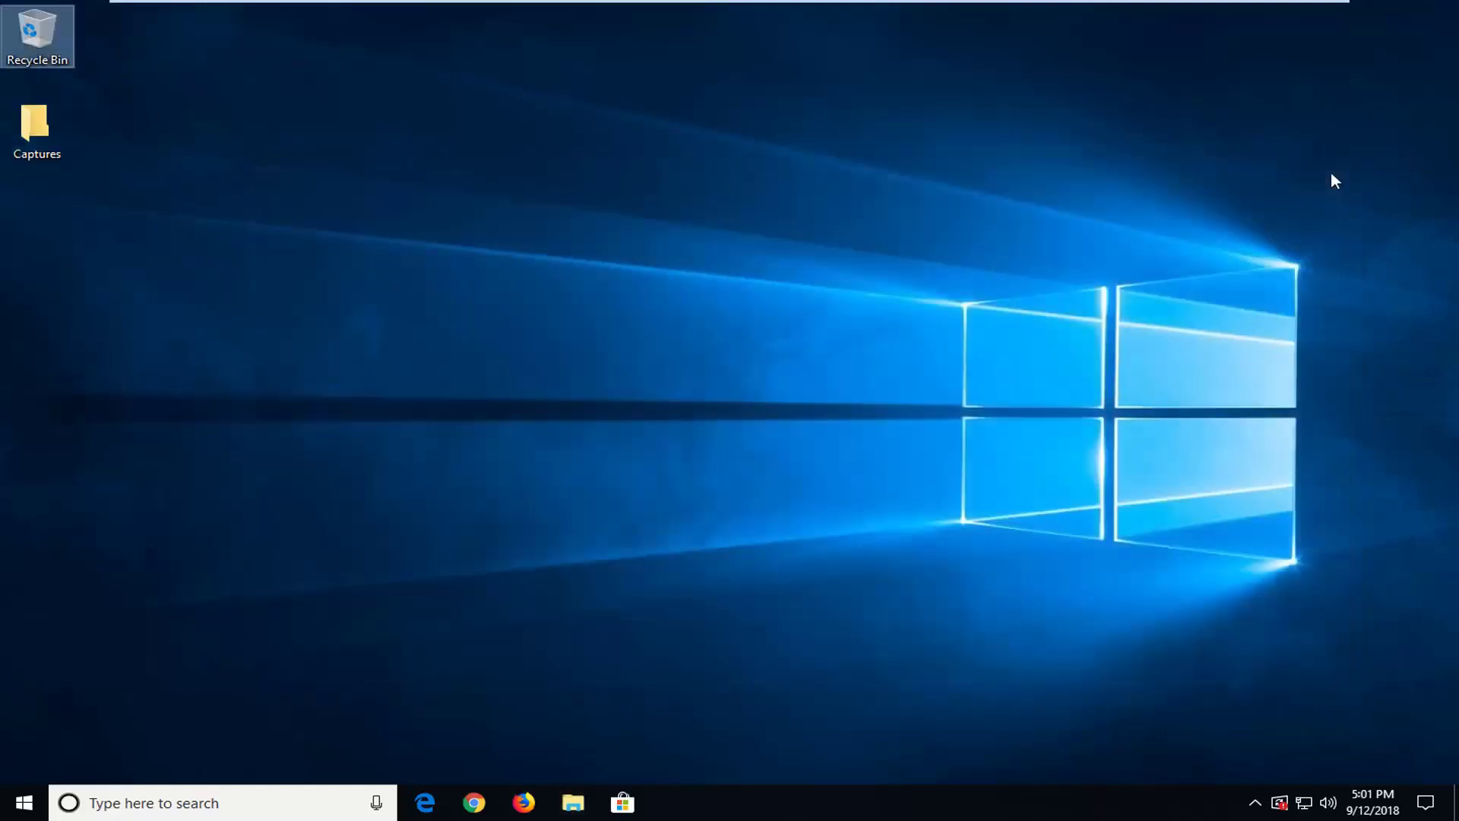